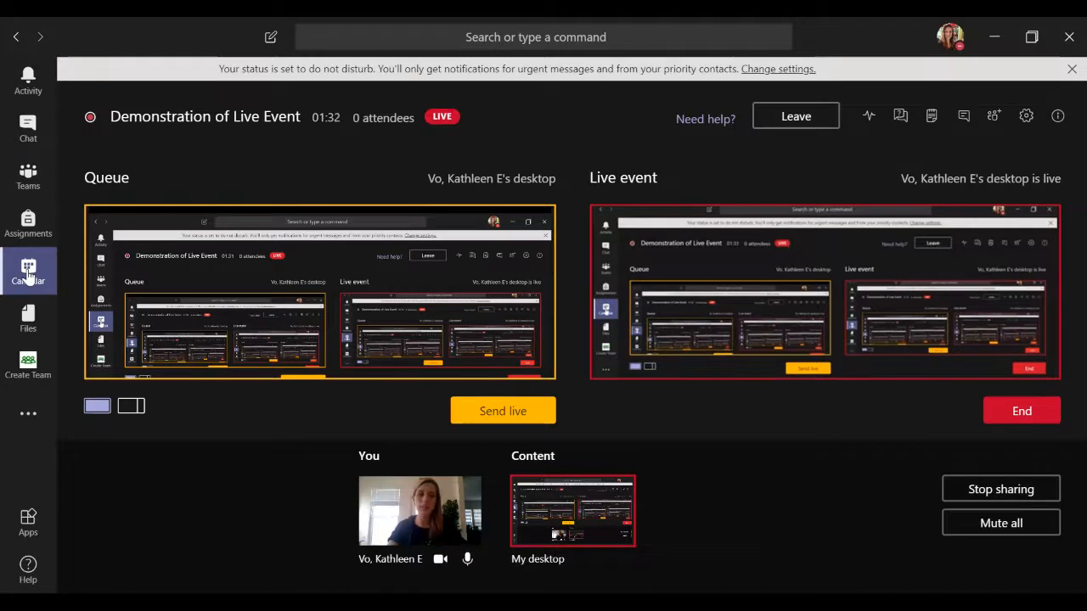
Step: Start a new live event from the calendar and title it "Teleschool Practice Session"
click(28, 271)
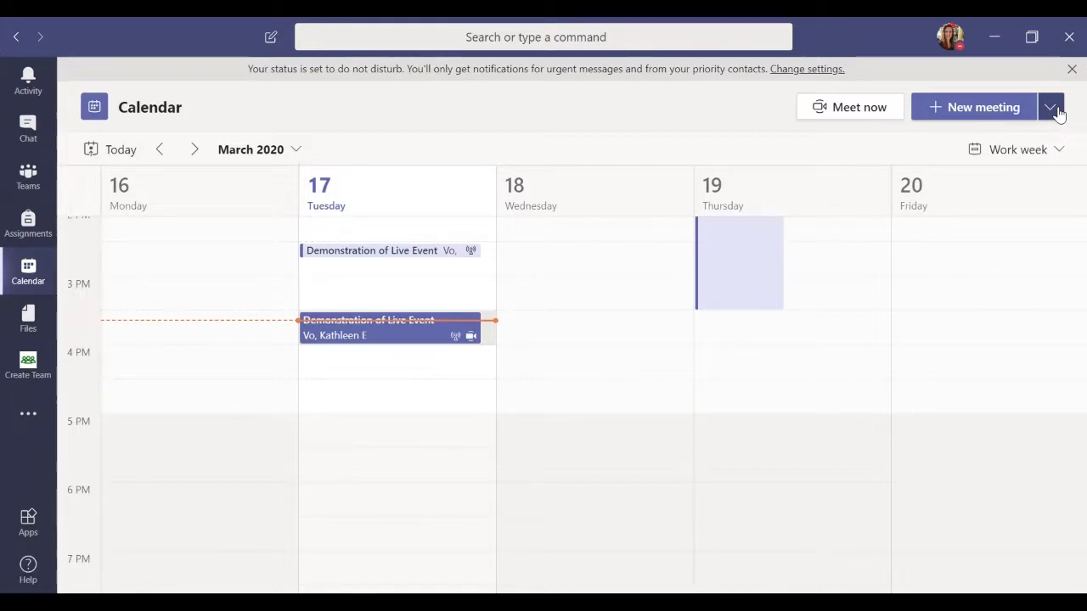
click(1051, 108)
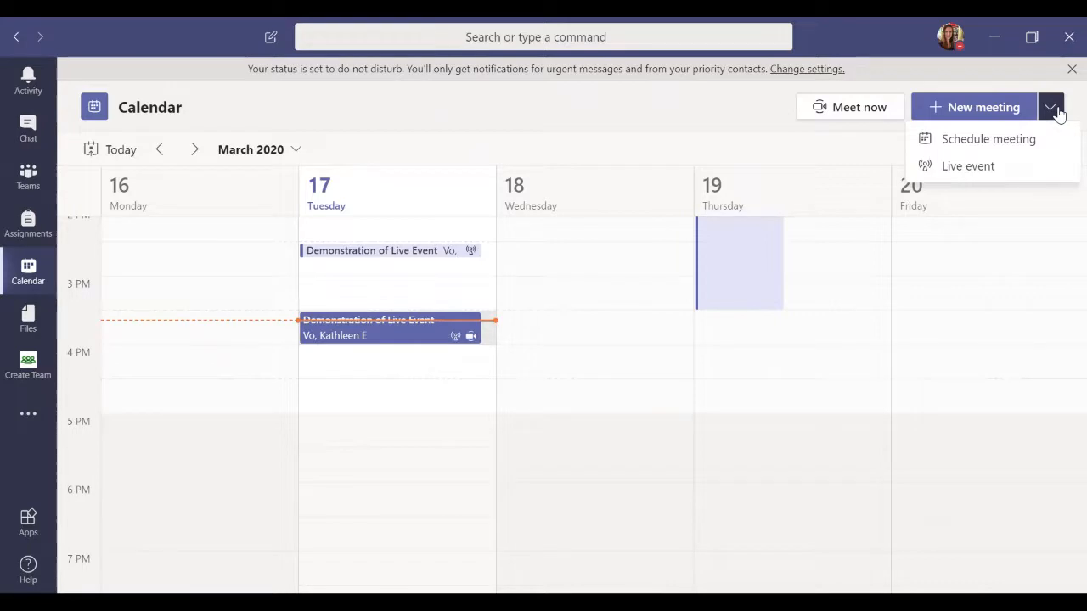
click(1012, 169)
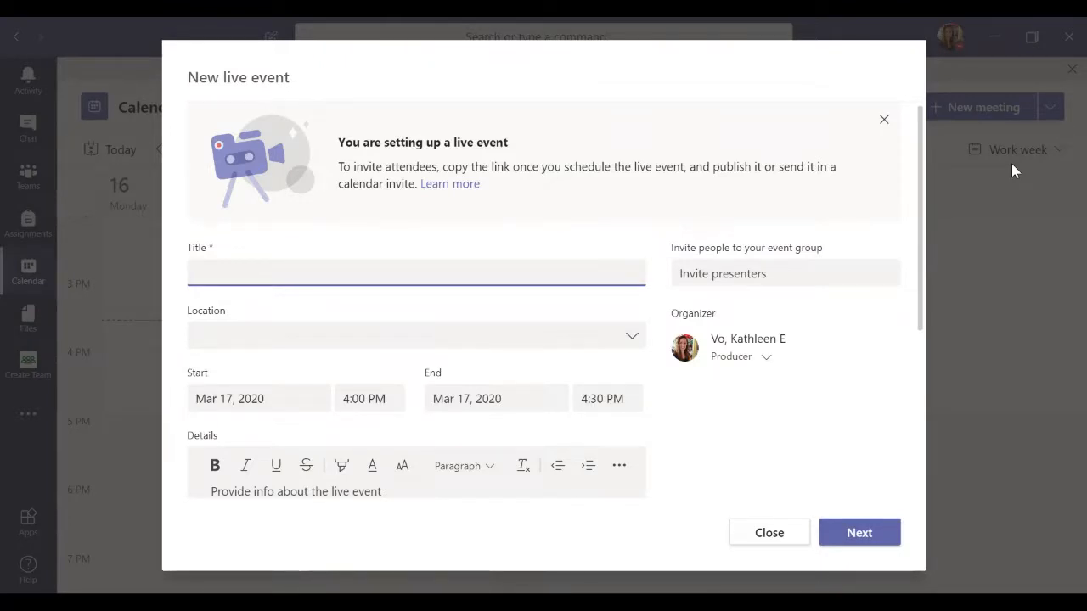
text(Teleschool Practice S)
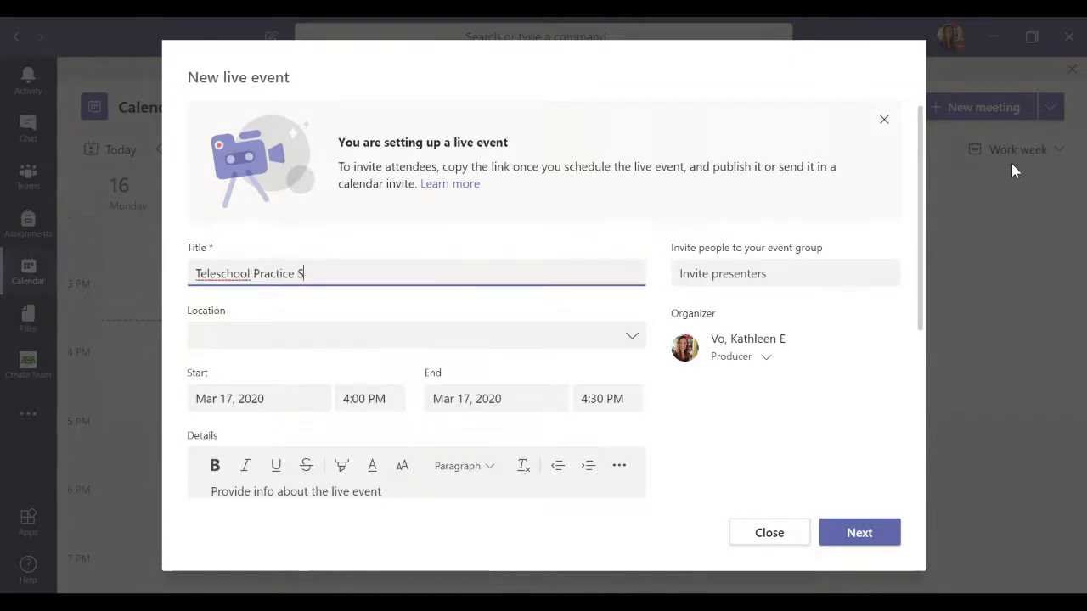
text(ession)
Step: Find the co-teacher by surname and add them to the event group as a presenter
click(747, 266)
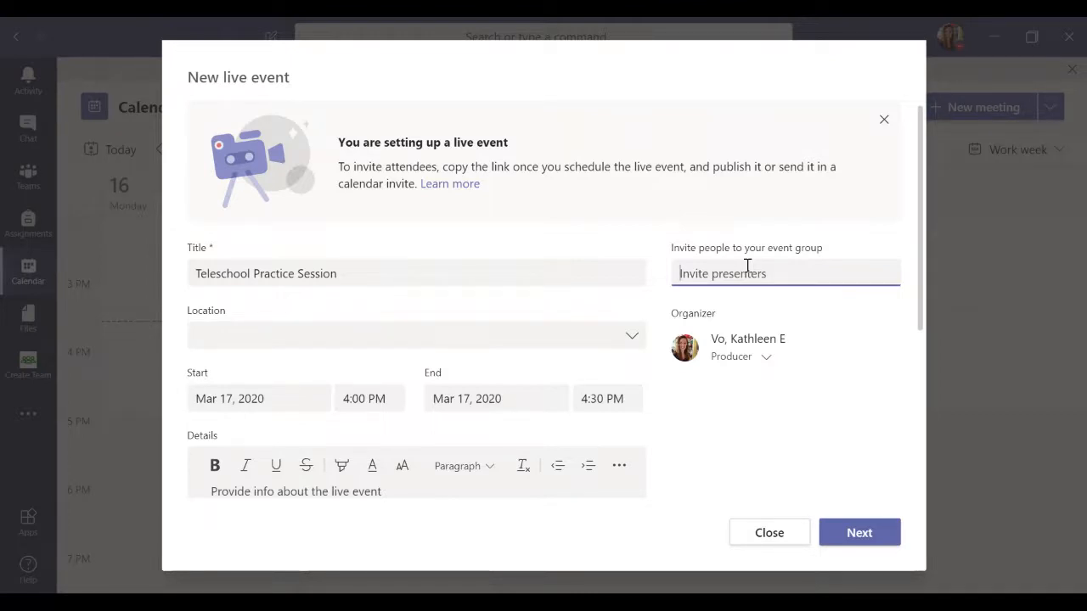
text(p)
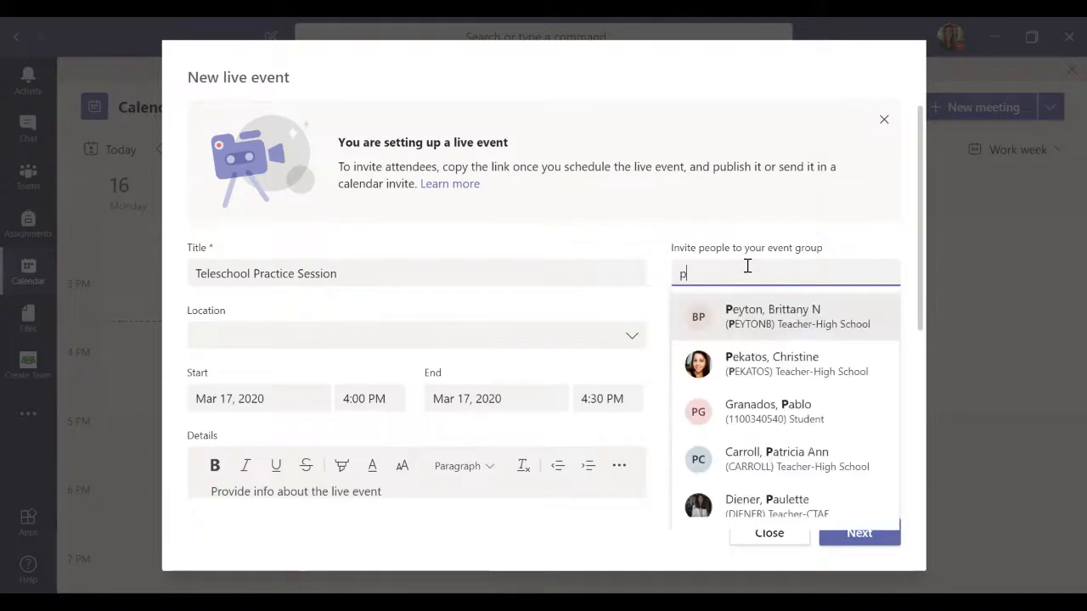
text(ey)
key(BackSpace)
key(BackSpace)
key(BackSpace)
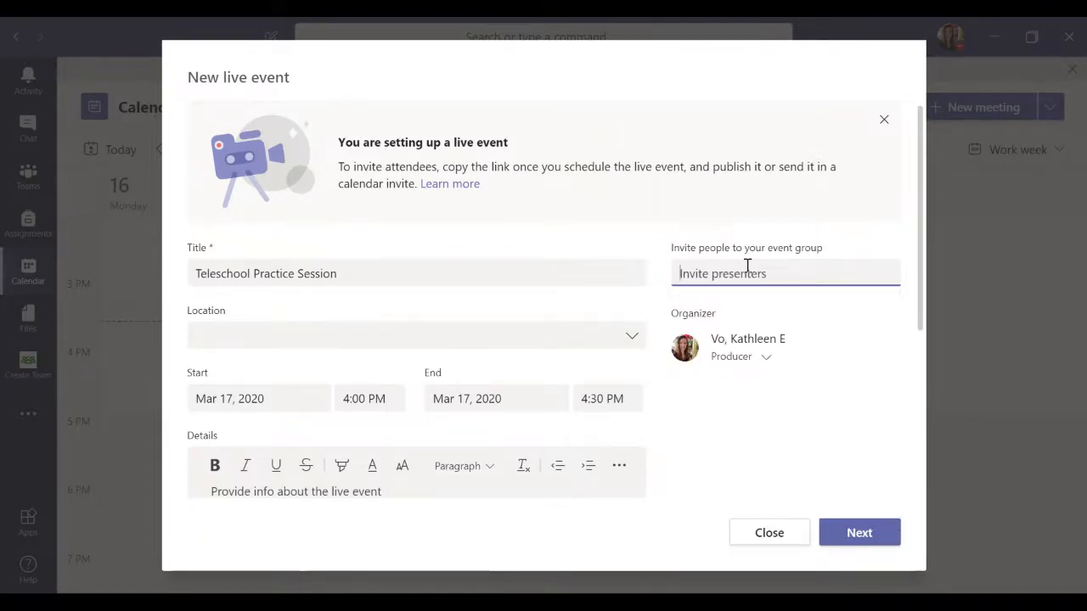
text(pek)
key(Return)
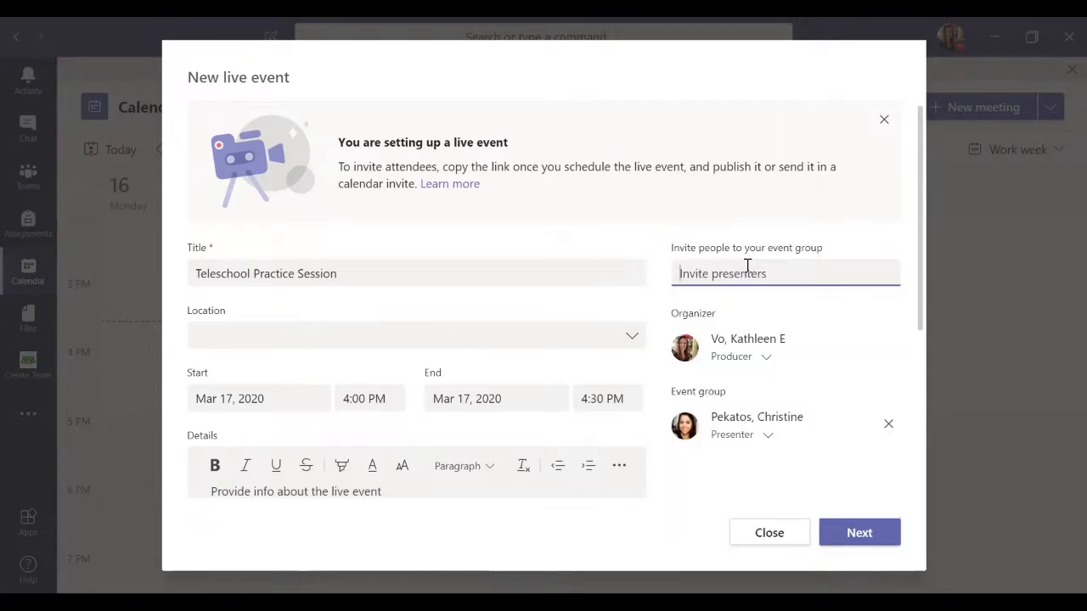
Step: Choose 4:00 PM as the start time on Mar 17, 2020 and continue to the permission and production settings
click(360, 400)
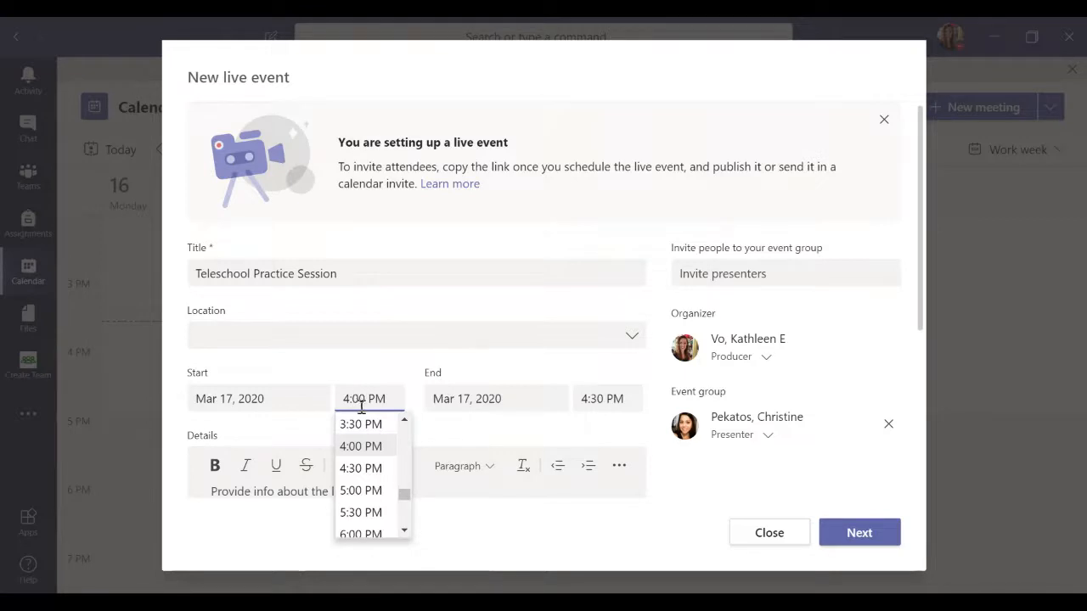
click(377, 454)
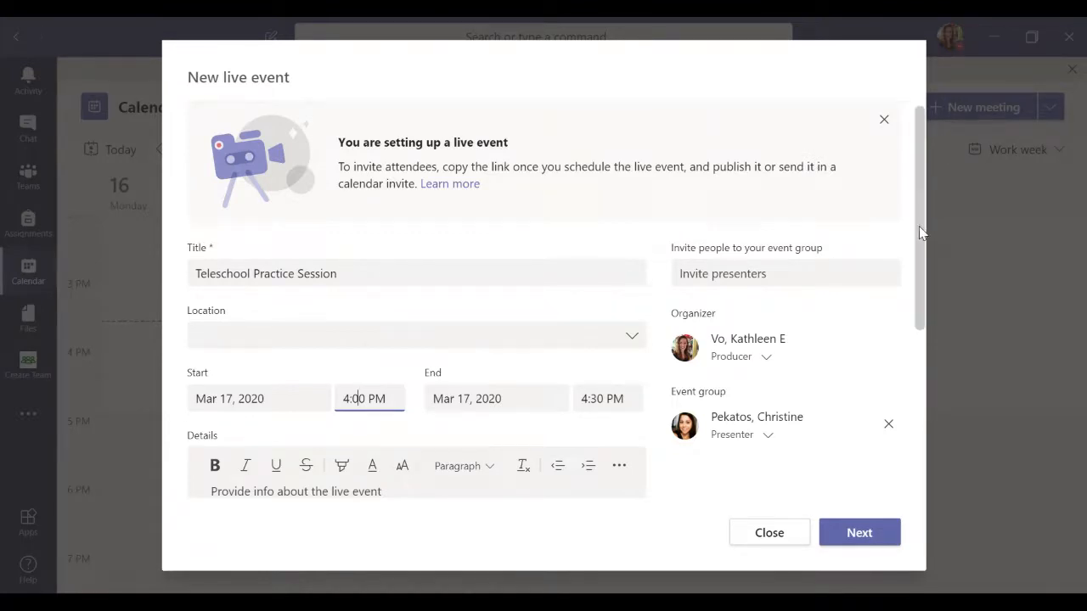
drag(919, 230, 917, 251)
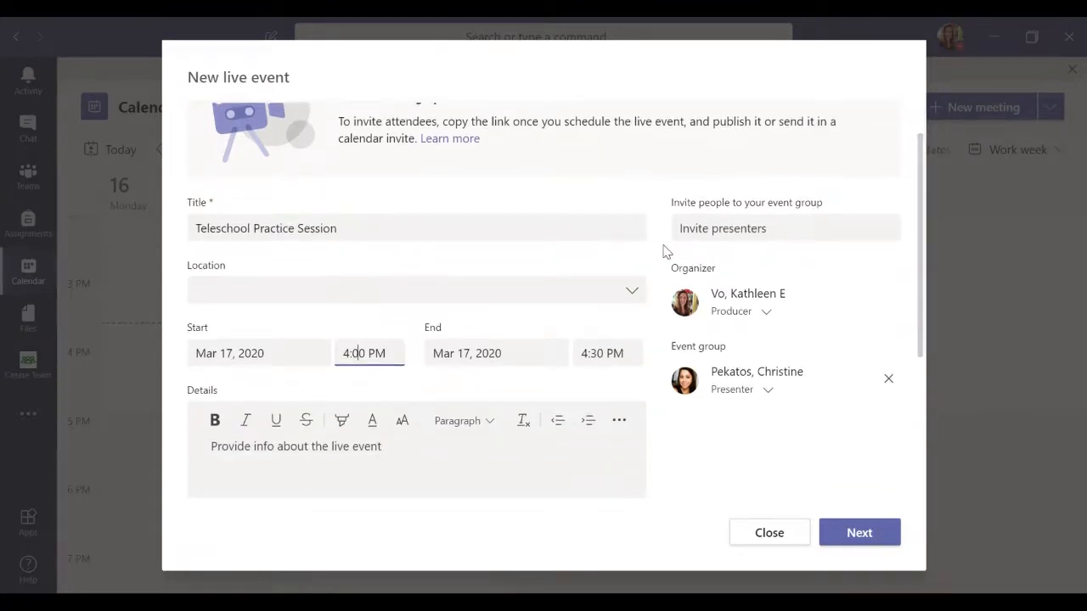
drag(922, 274, 923, 344)
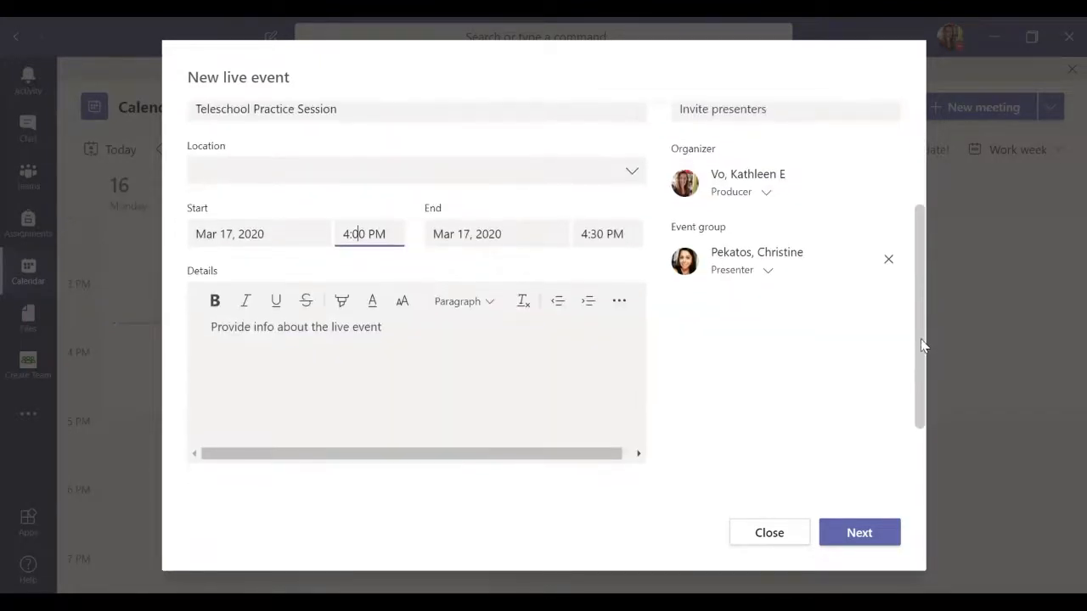
drag(922, 417, 920, 469)
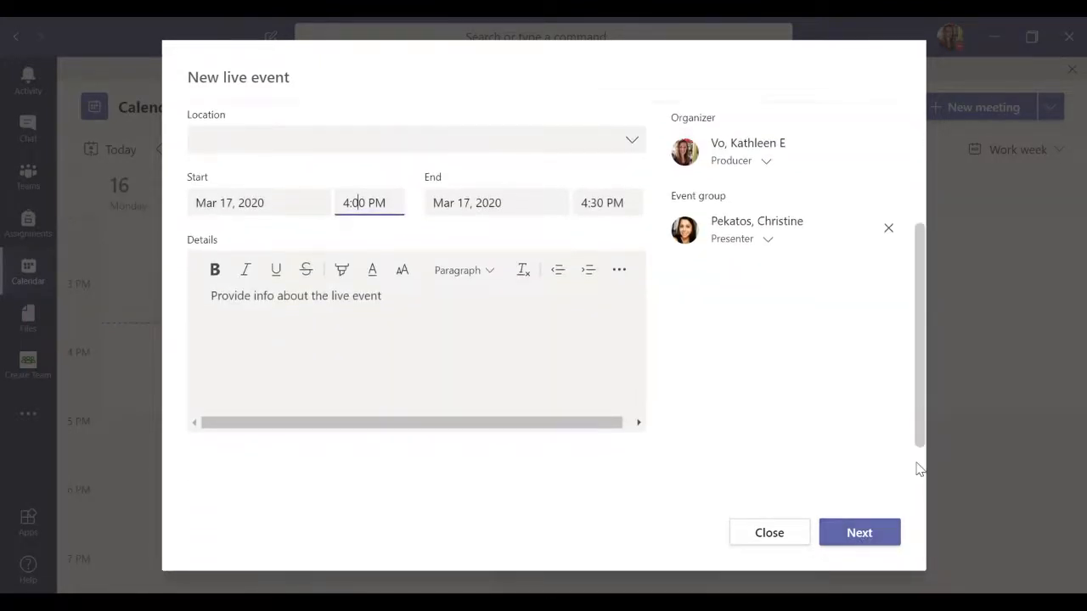
click(875, 534)
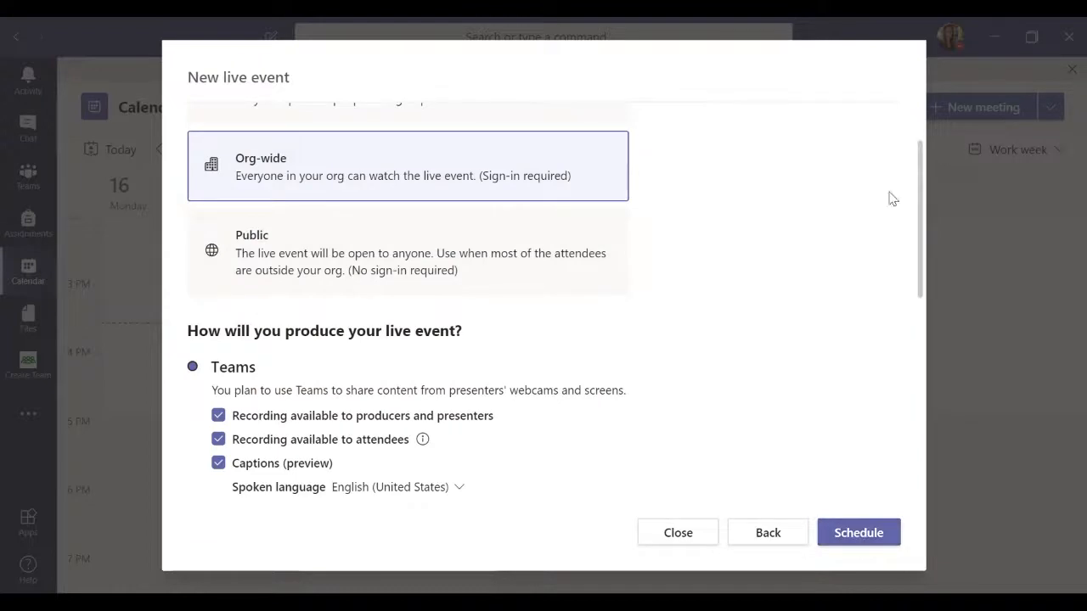
Step: Set the live event's captions to be translated into Arabic (Egypt) and Chinese (Simplified, PRC)
drag(921, 195, 916, 162)
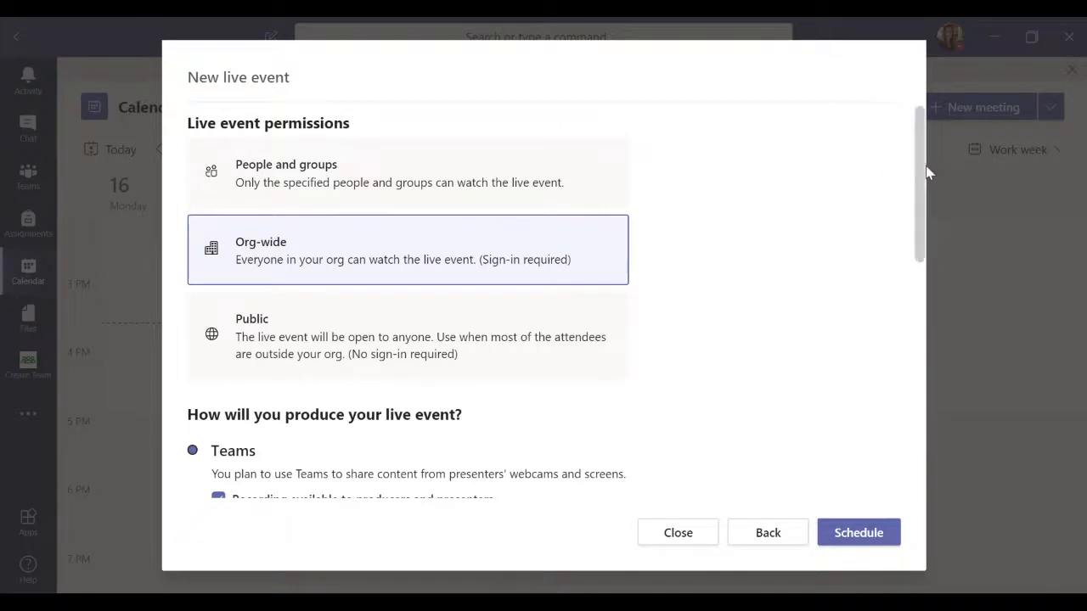
drag(922, 172, 935, 294)
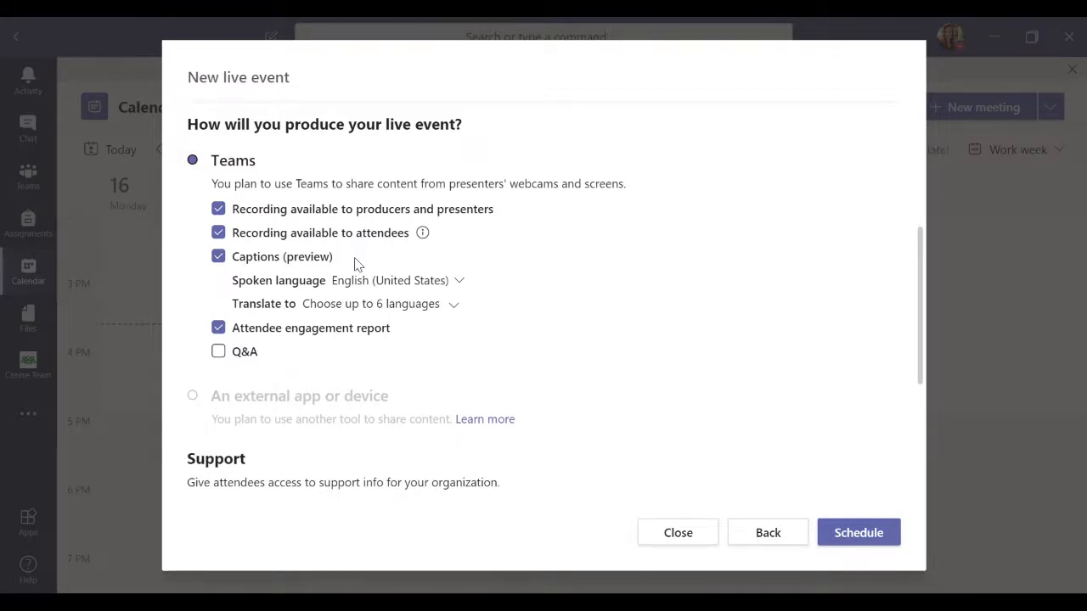
click(448, 307)
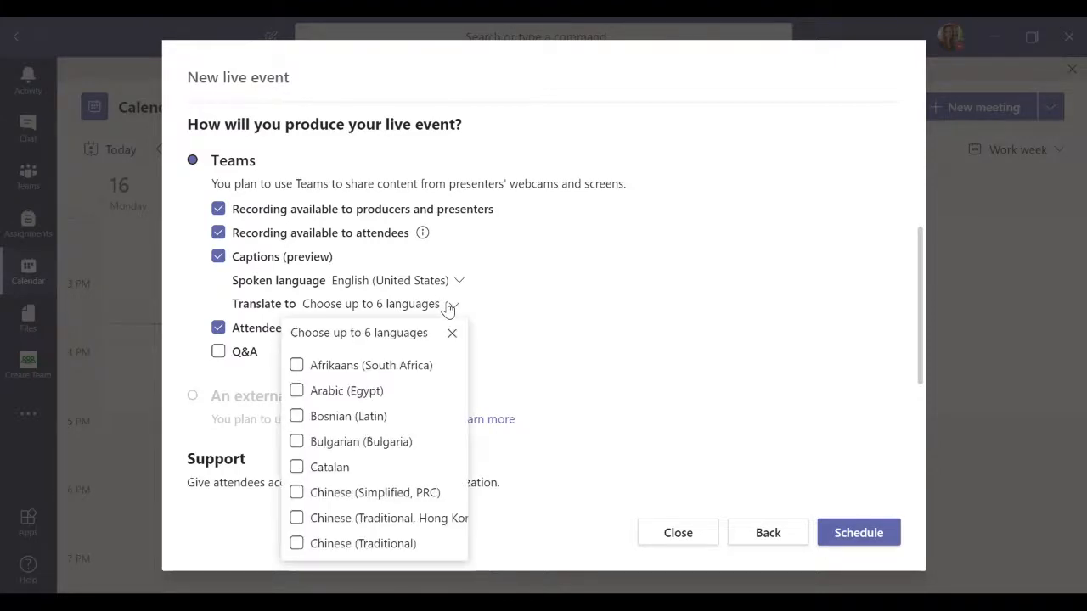
click(356, 398)
drag(460, 351, 462, 385)
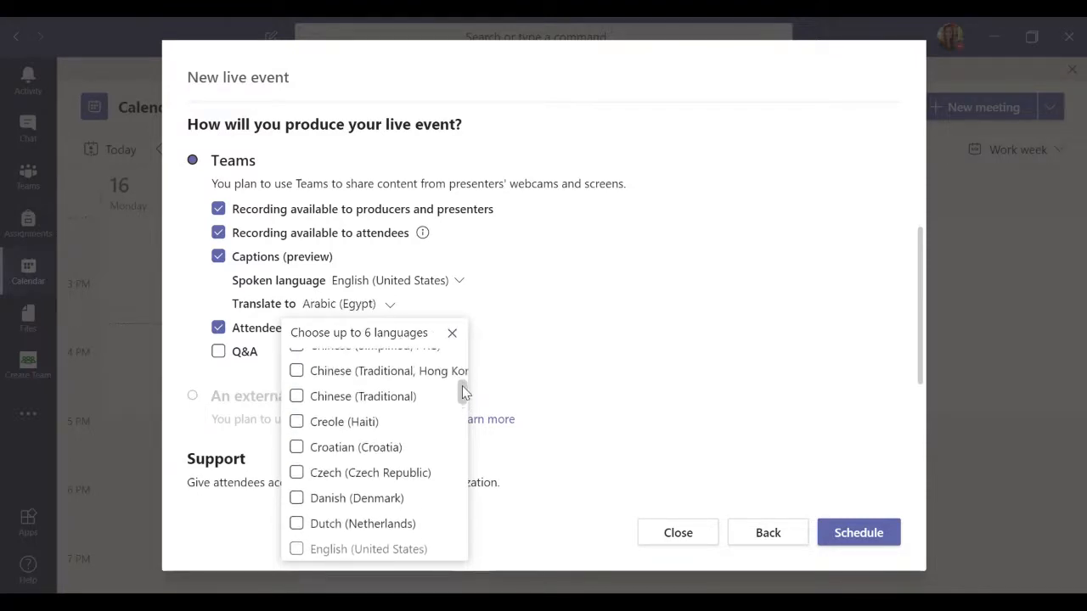
click(388, 406)
click(411, 406)
drag(461, 391, 461, 386)
scroll(416, 391, up, 1)
click(415, 387)
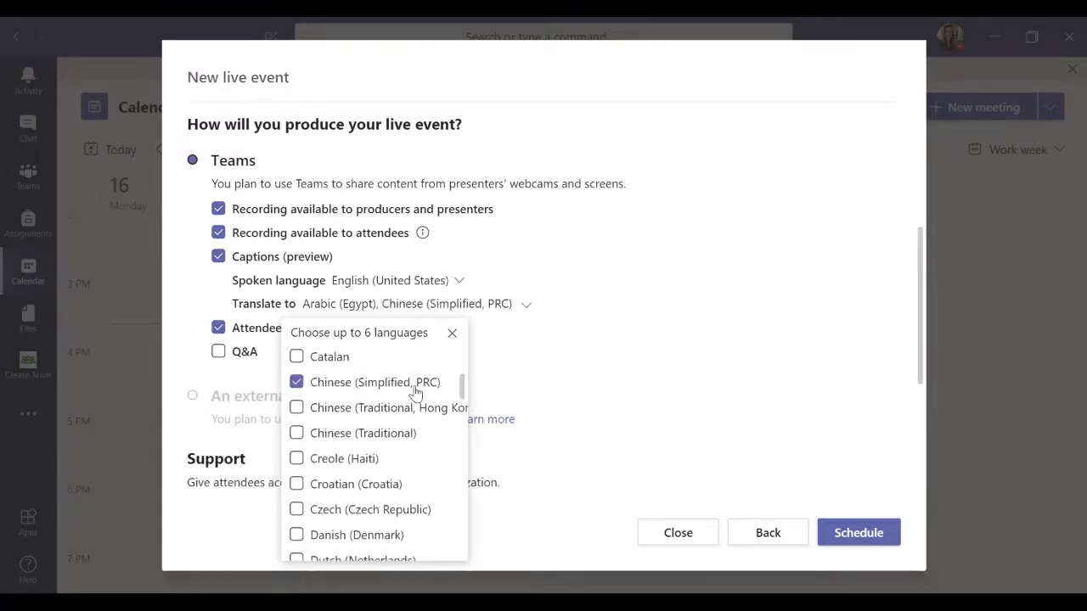
click(591, 371)
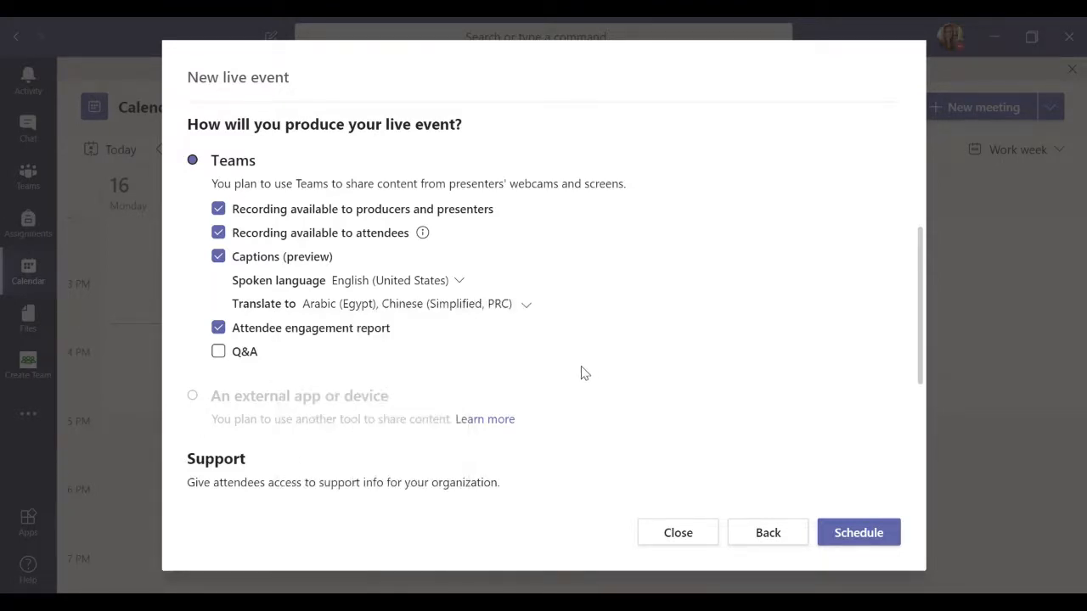
Step: Enable Q&A for the live event and schedule it
click(220, 355)
drag(917, 291, 918, 360)
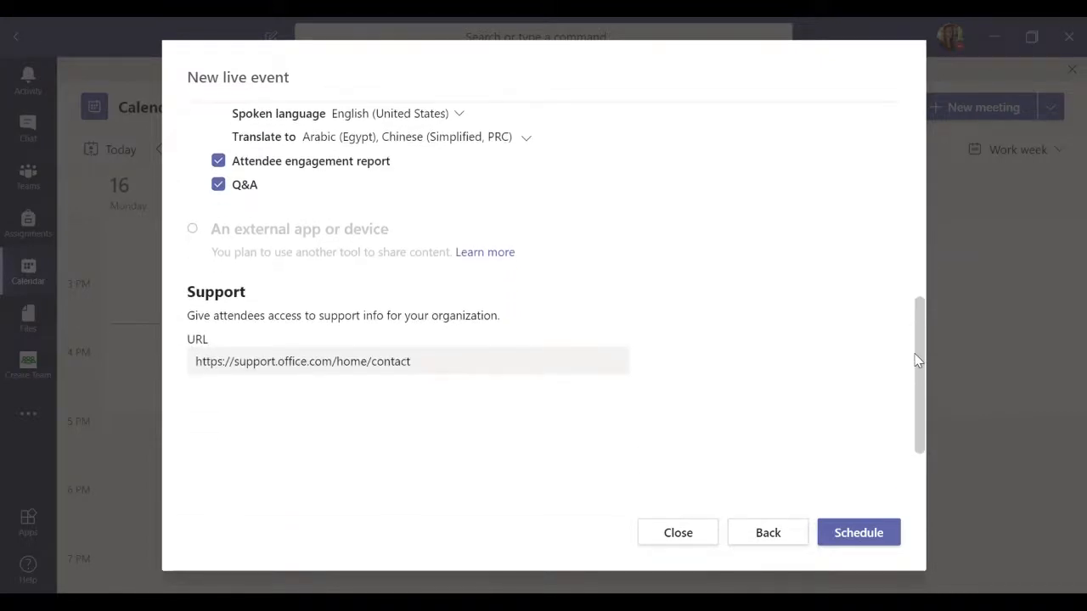
click(859, 534)
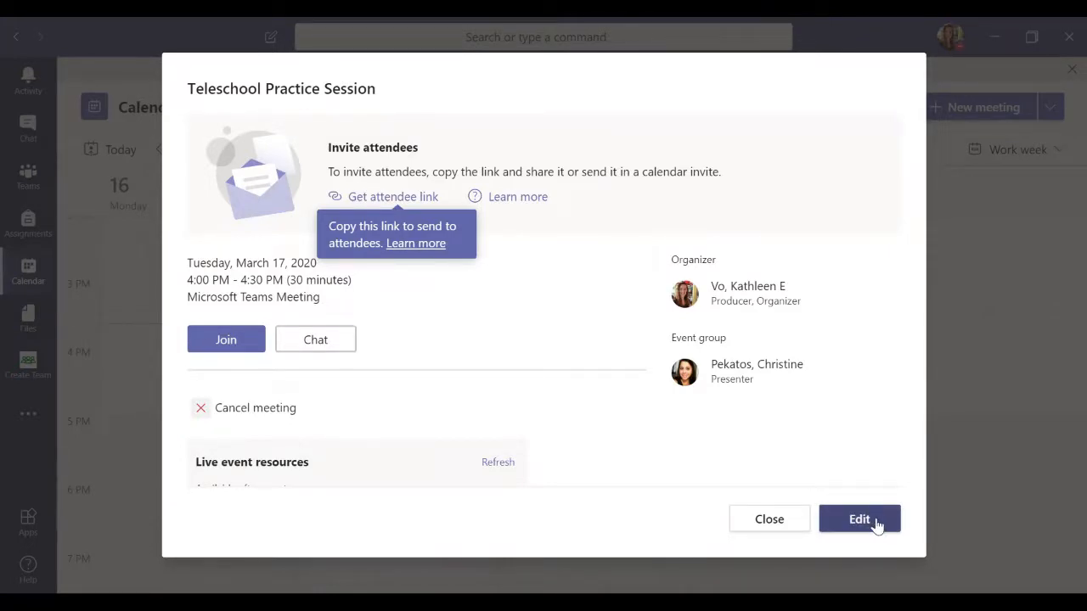
Step: Edit the scheduled live event to start at 3:30 PM and save the update
click(859, 518)
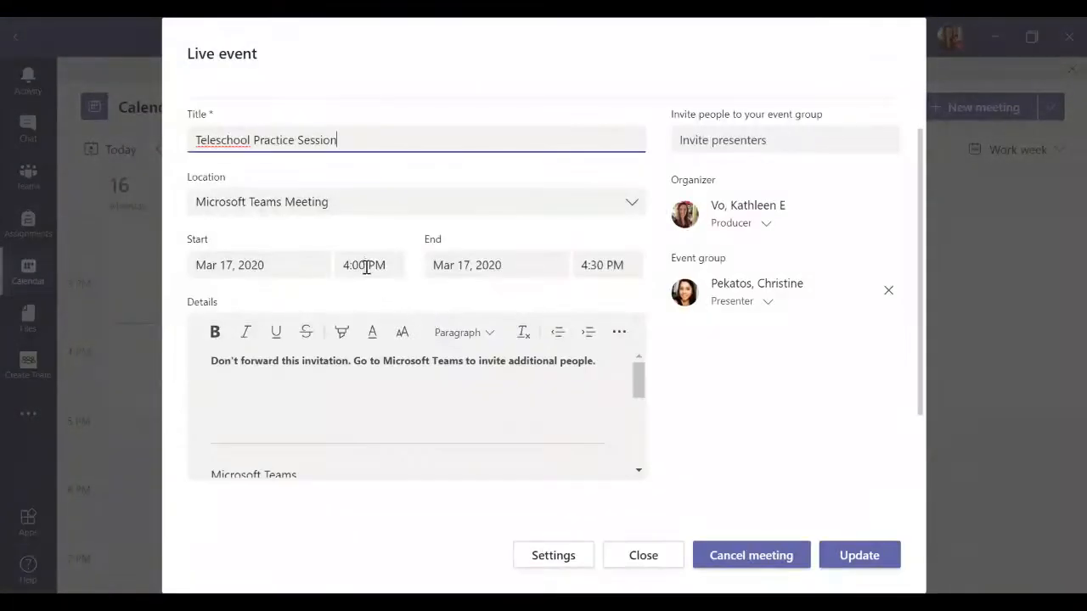
click(366, 266)
click(359, 289)
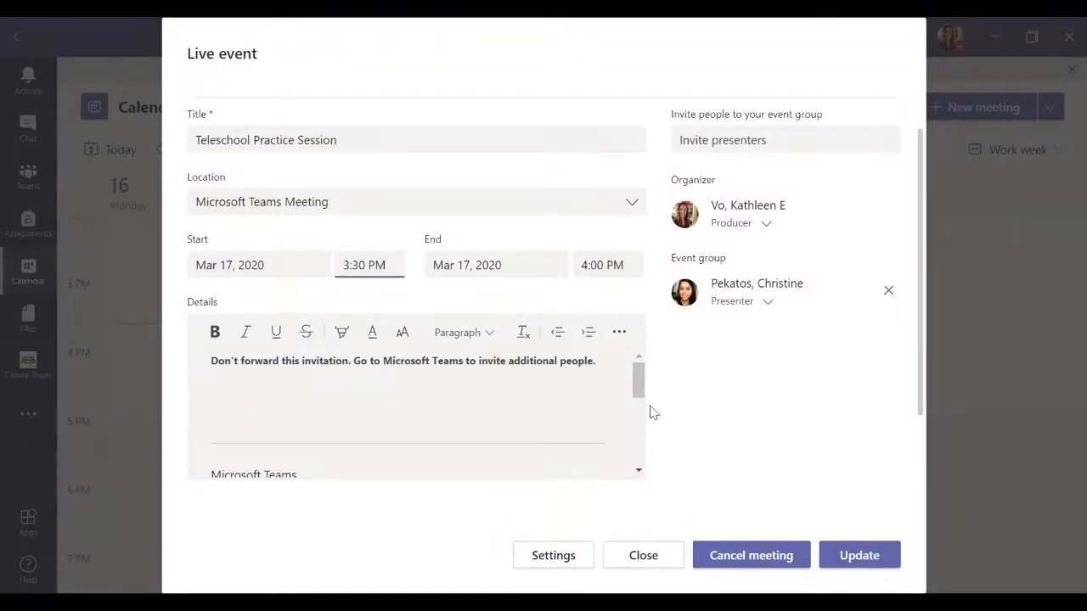
click(839, 556)
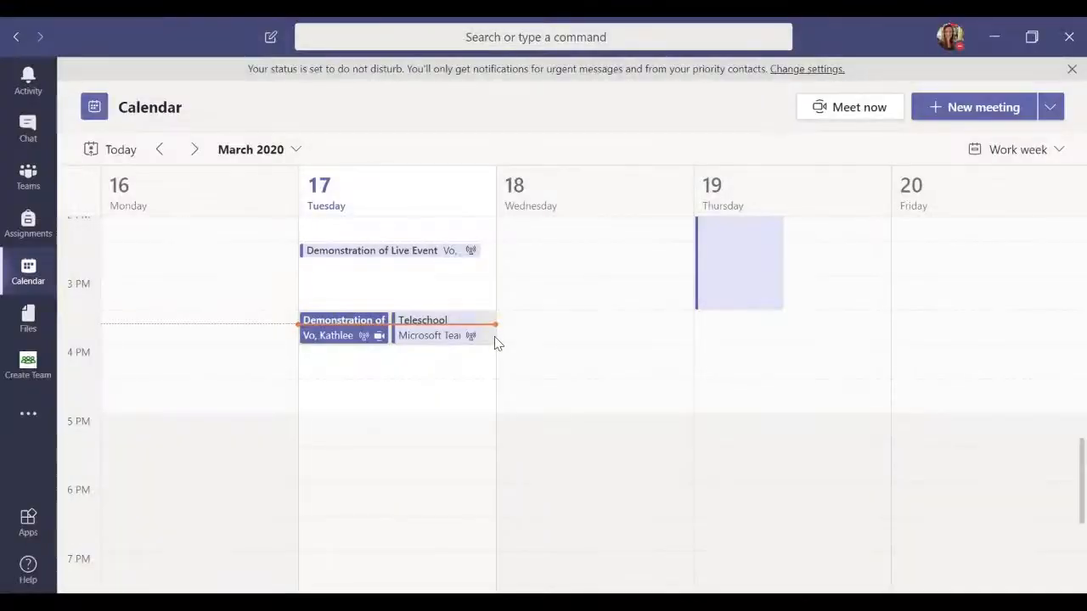
Step: Get the attendee link from the Teleschool Practice Session details and close them
click(413, 333)
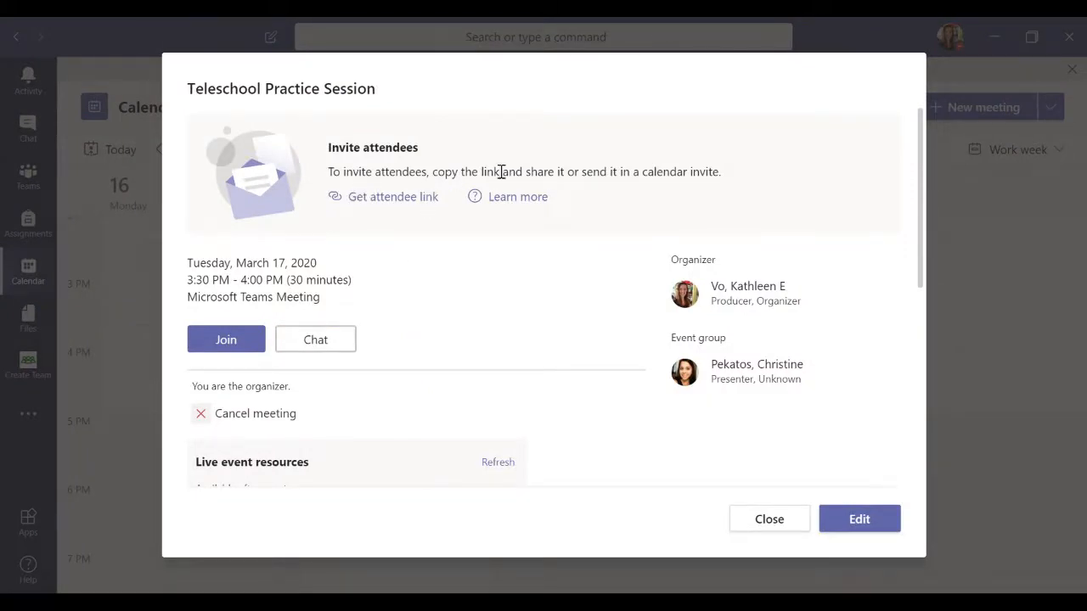
click(409, 208)
click(775, 521)
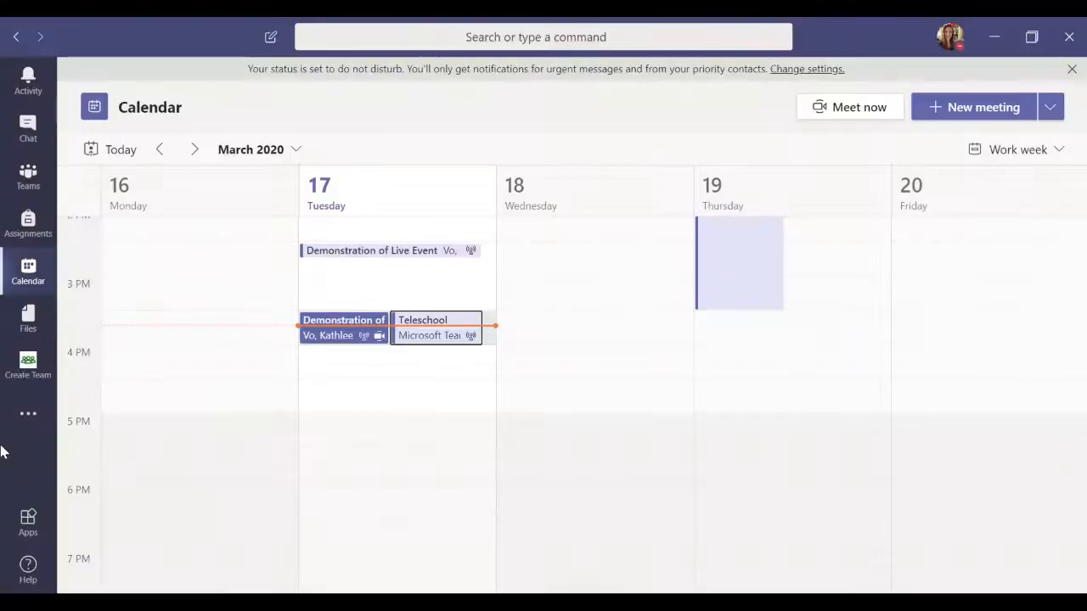
Step: Go to the overview of all teams and open the Period 1 class team
click(28, 176)
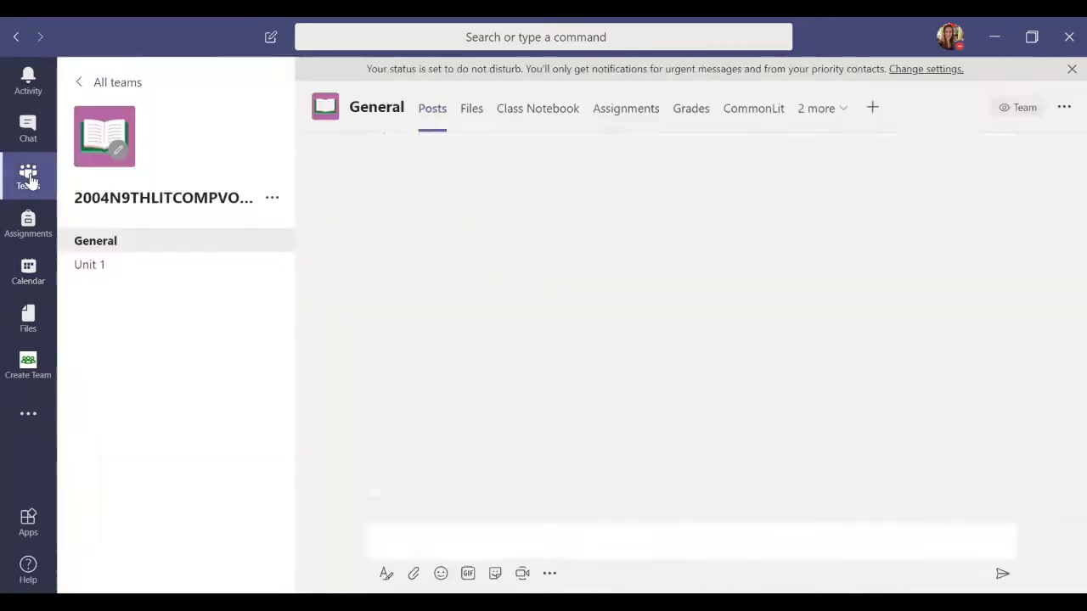
click(29, 177)
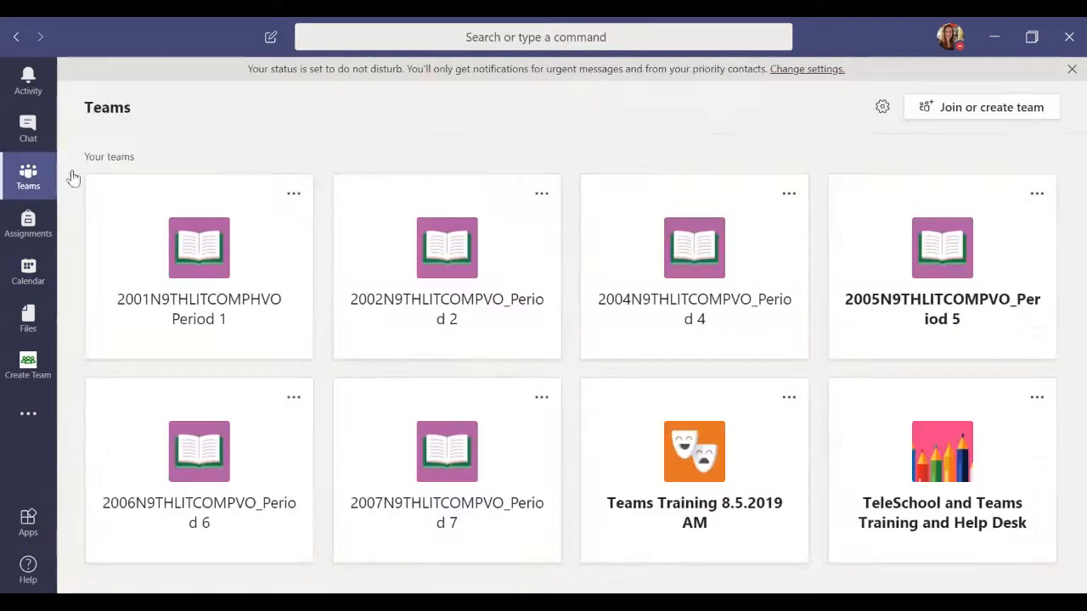
click(250, 264)
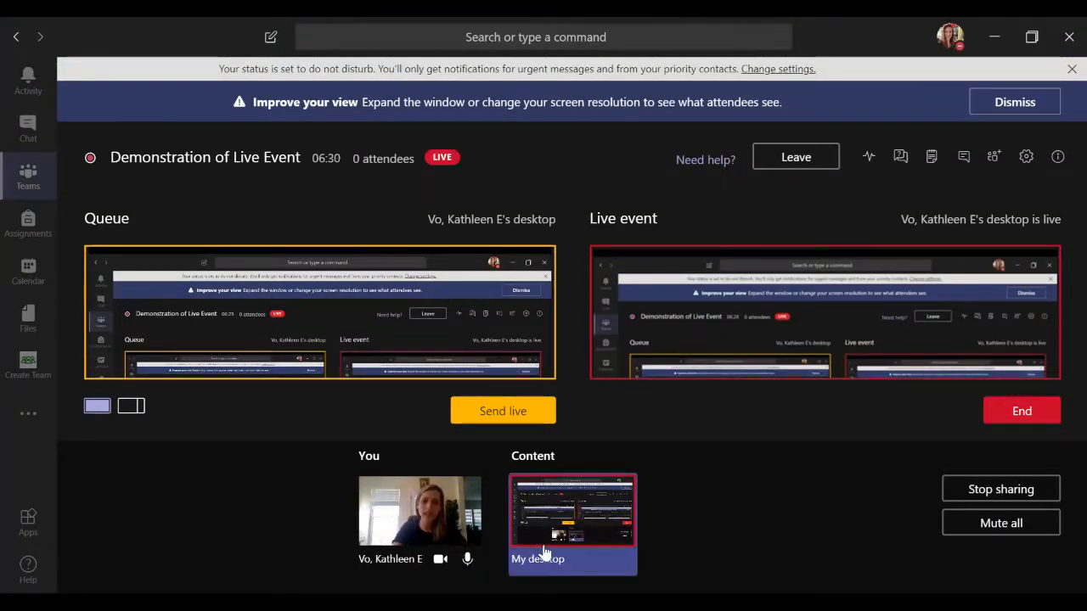
Step: Send the queued desktop content live in the Demonstration of Live Event
click(526, 410)
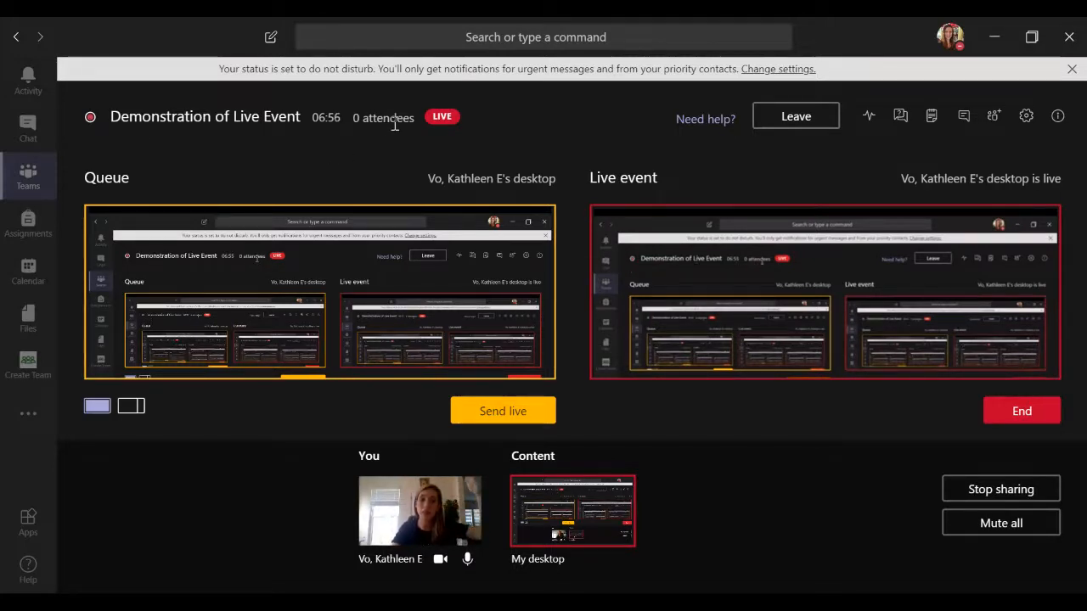
Step: Open the live event Q&A and publish the announcement "Hello!"
click(900, 124)
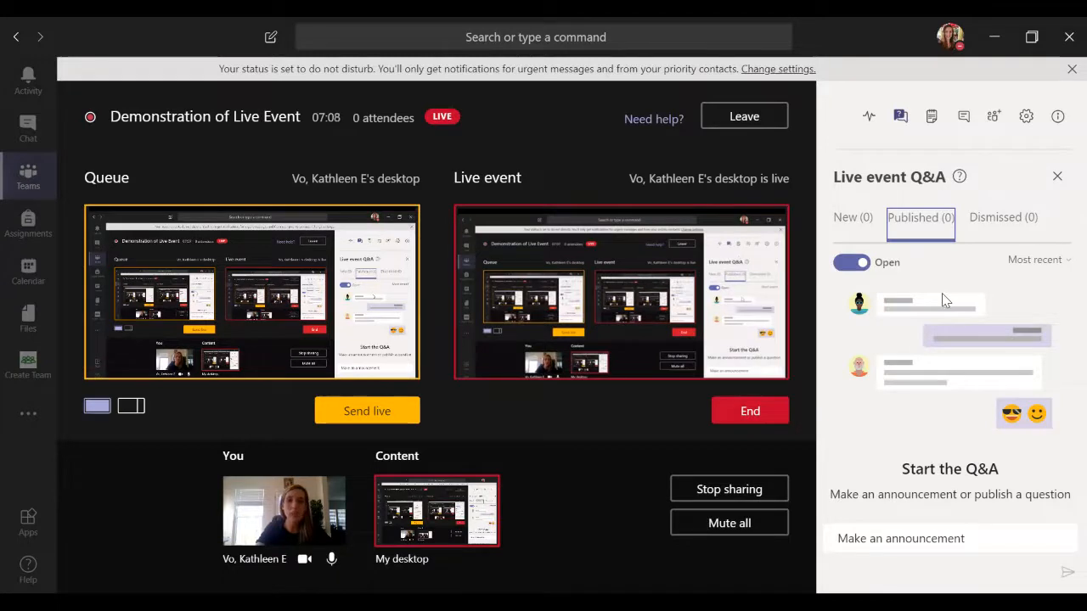
click(845, 221)
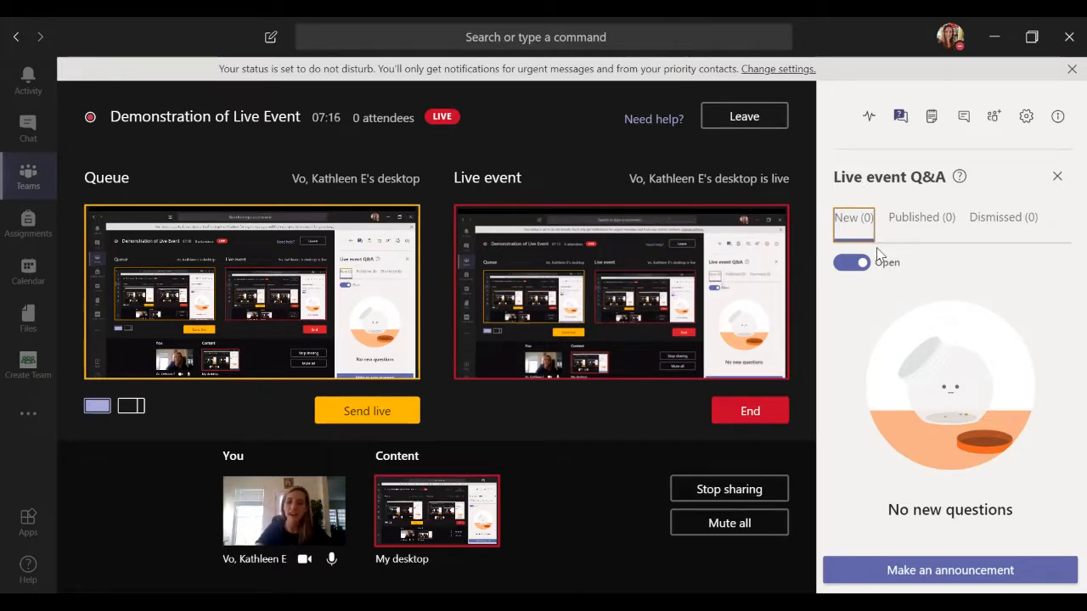
click(943, 567)
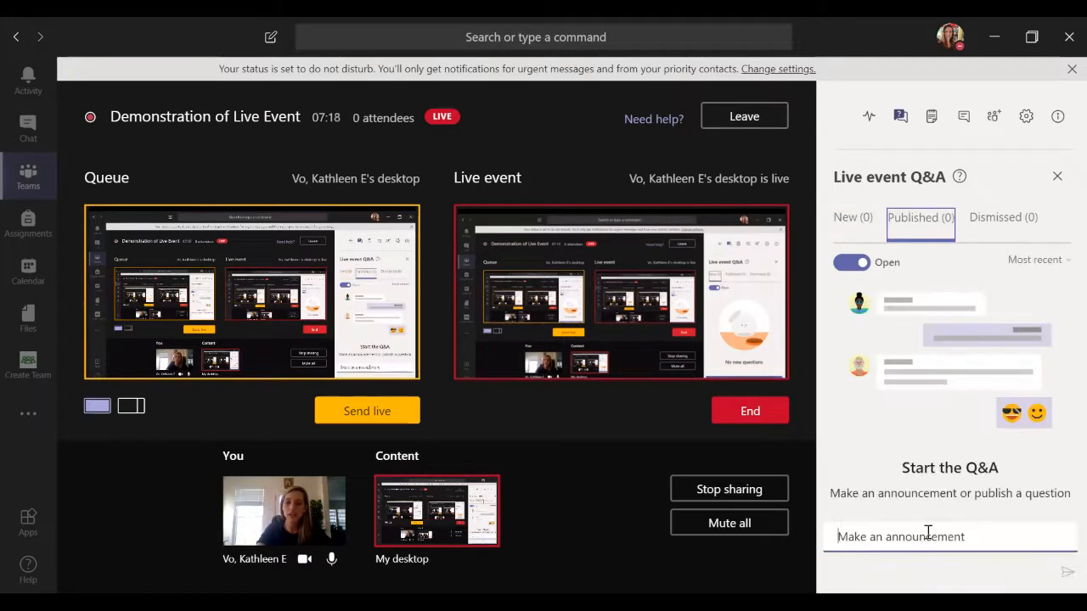
text(Hello)
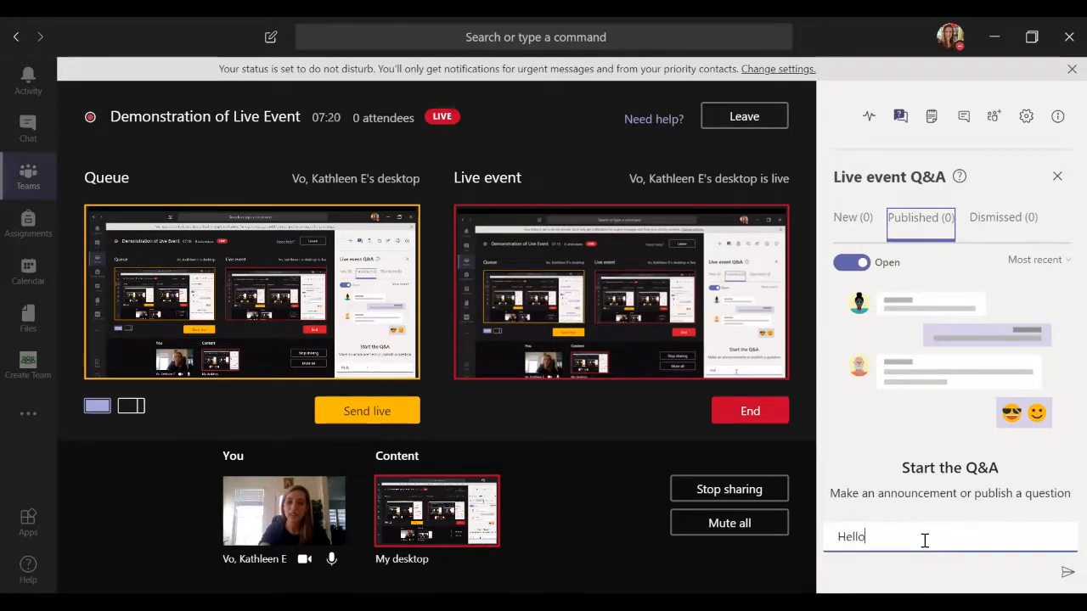
text(!)
key(Return)
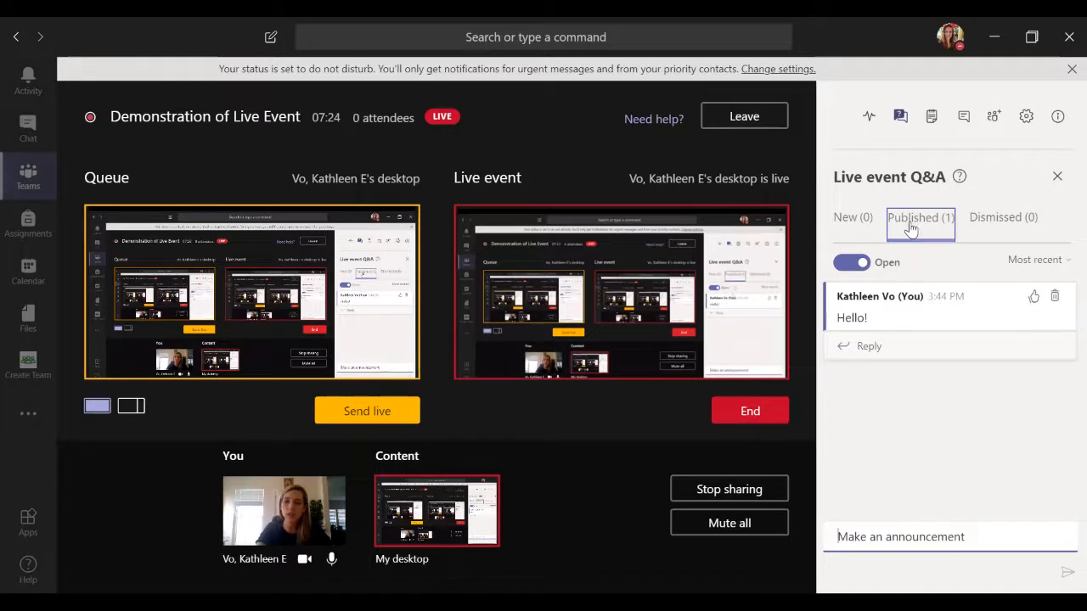
Step: Review the live event's new Q&A questions, meeting notes, meeting chat, participants and device settings, and close the settings
click(851, 225)
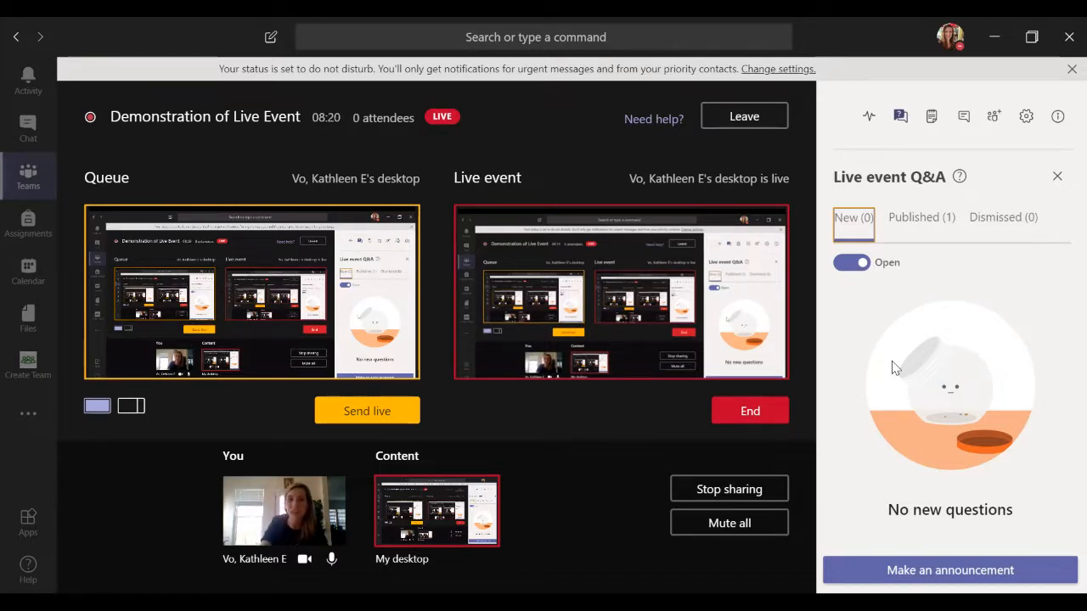
click(932, 119)
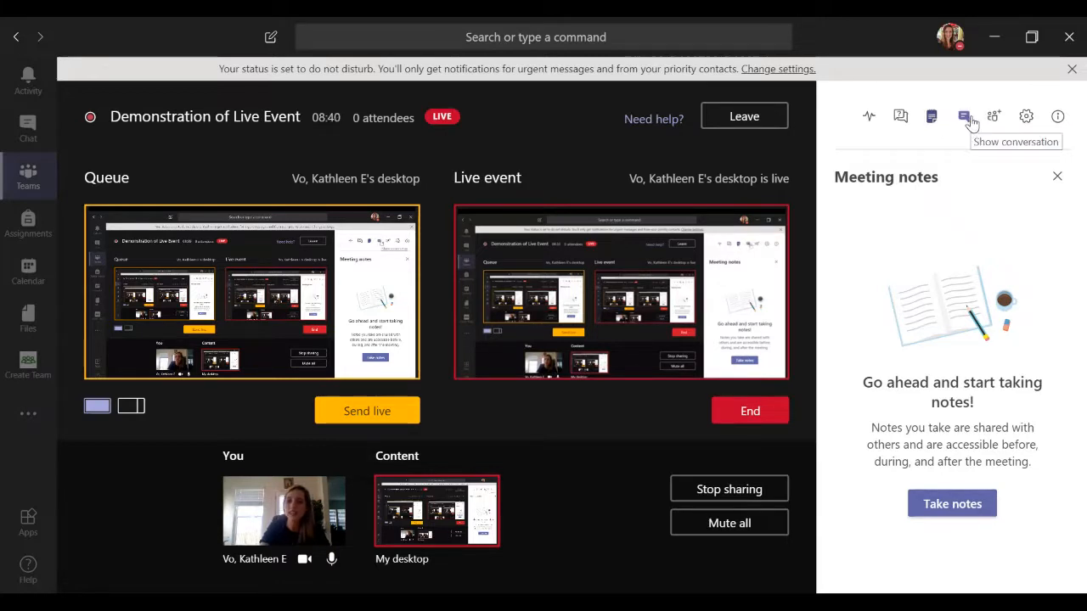
click(968, 118)
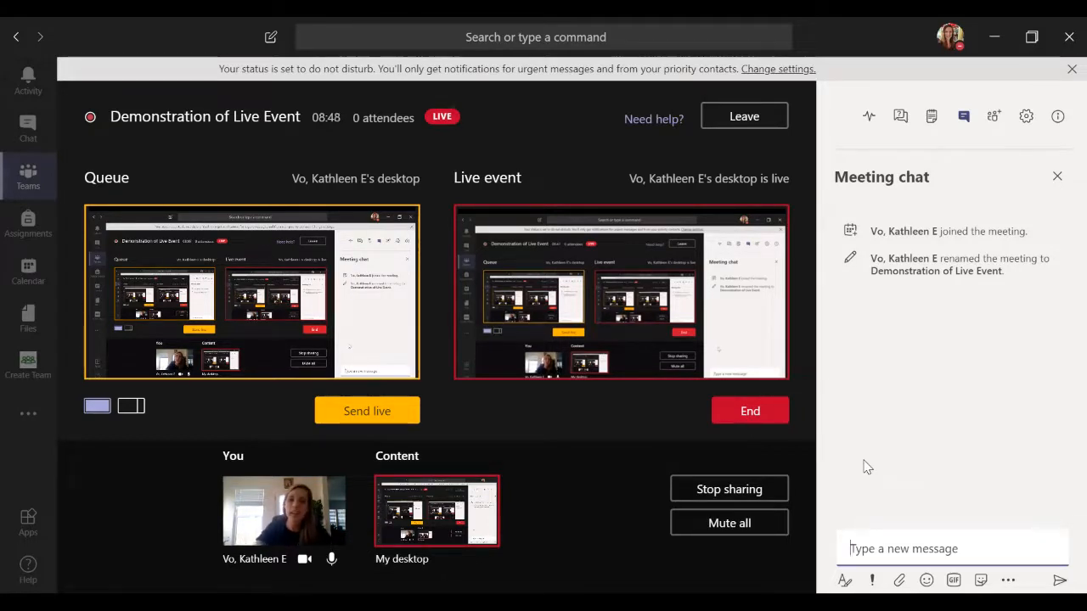
click(896, 119)
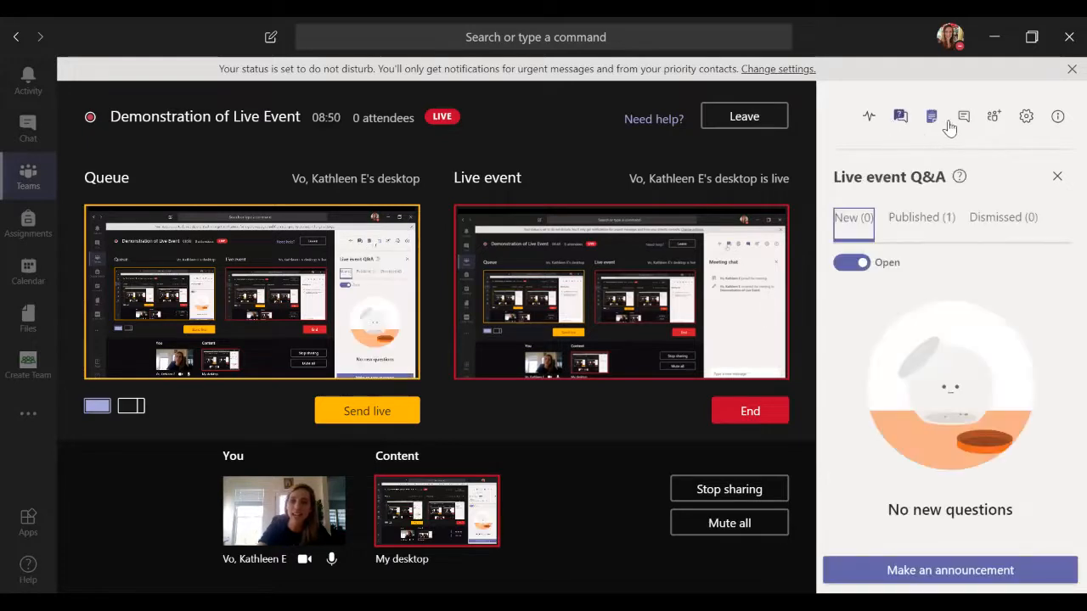
click(962, 123)
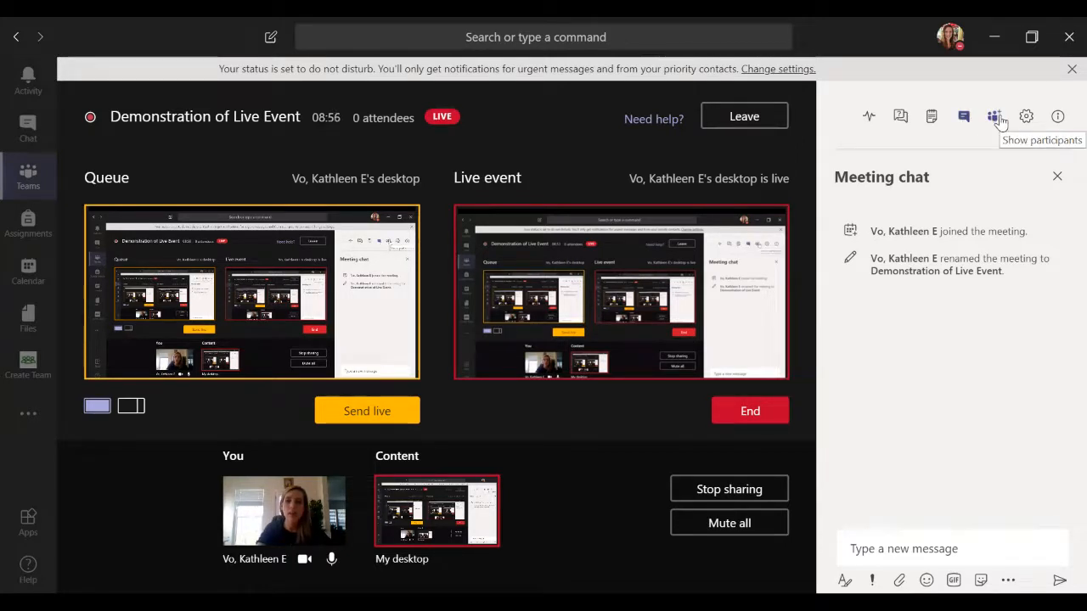
click(995, 119)
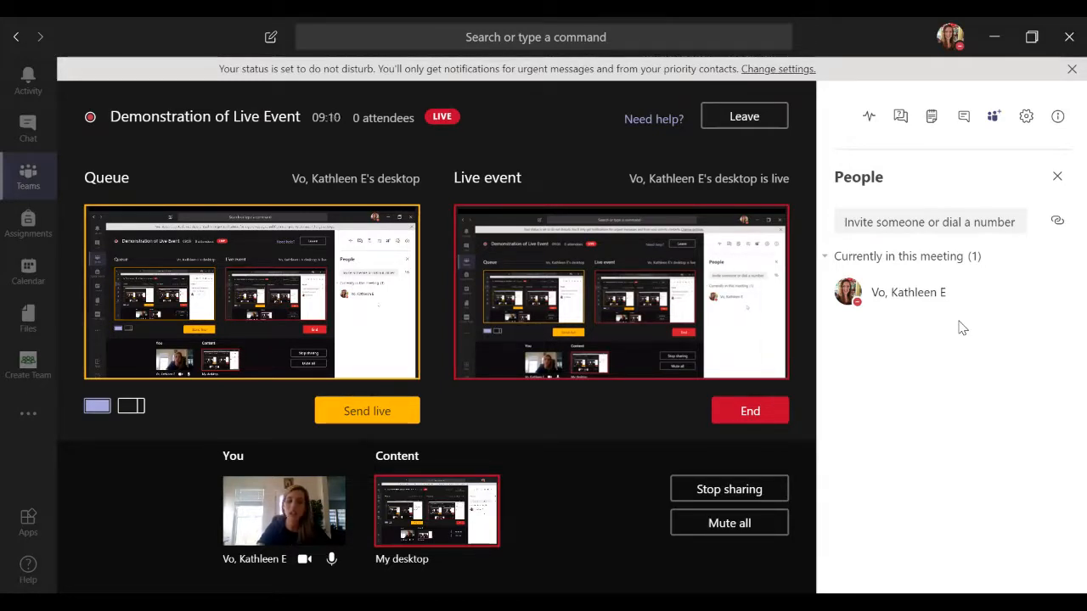
click(1025, 116)
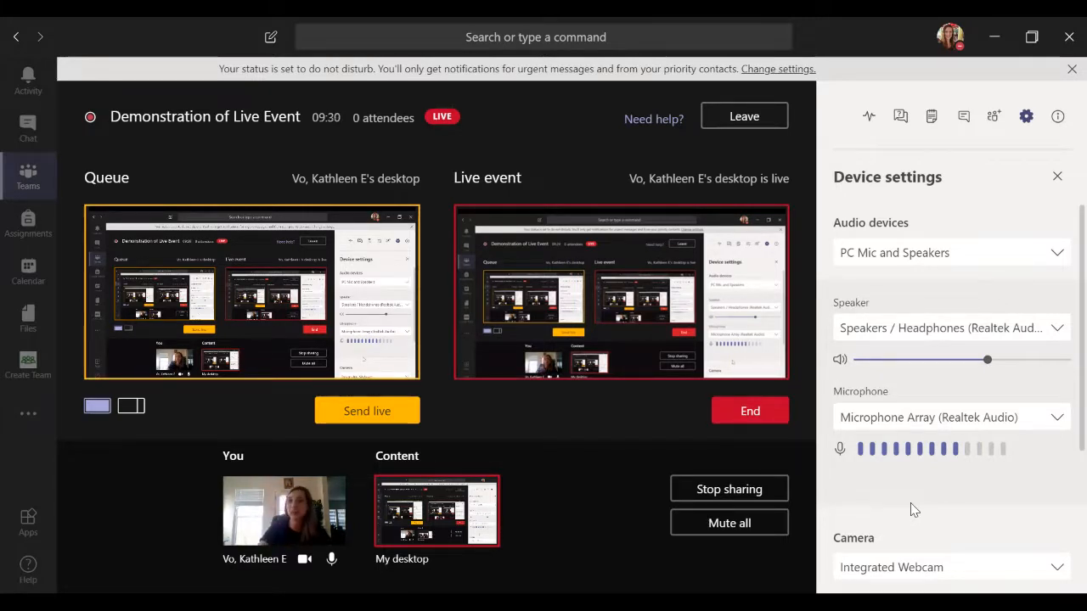
click(1055, 180)
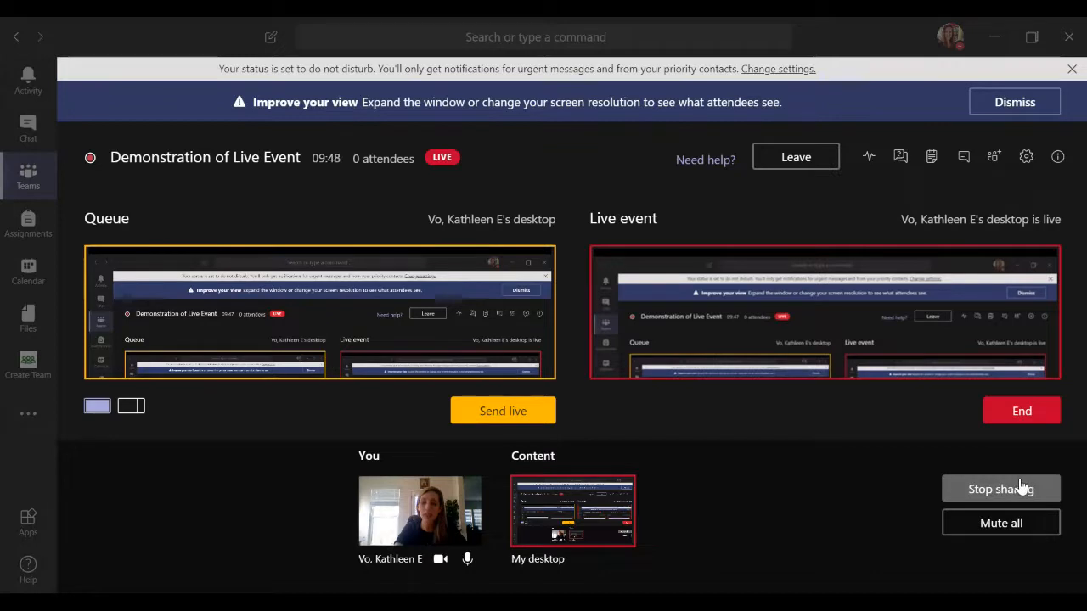
Step: Queue the shared desktop and send it live, and switch the live feed to the presenter's webcam video
click(542, 494)
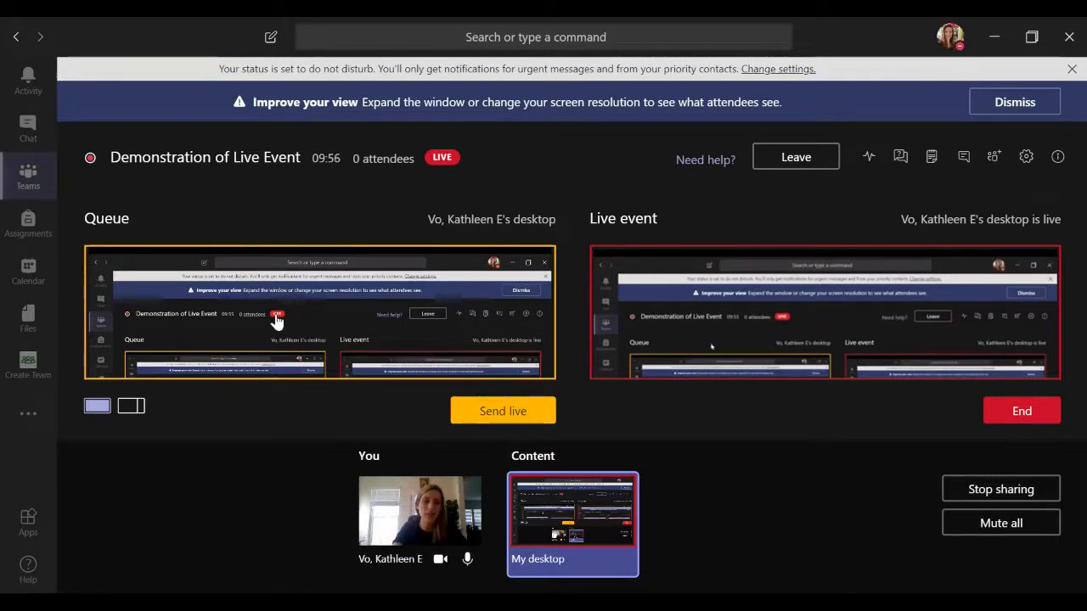
click(508, 413)
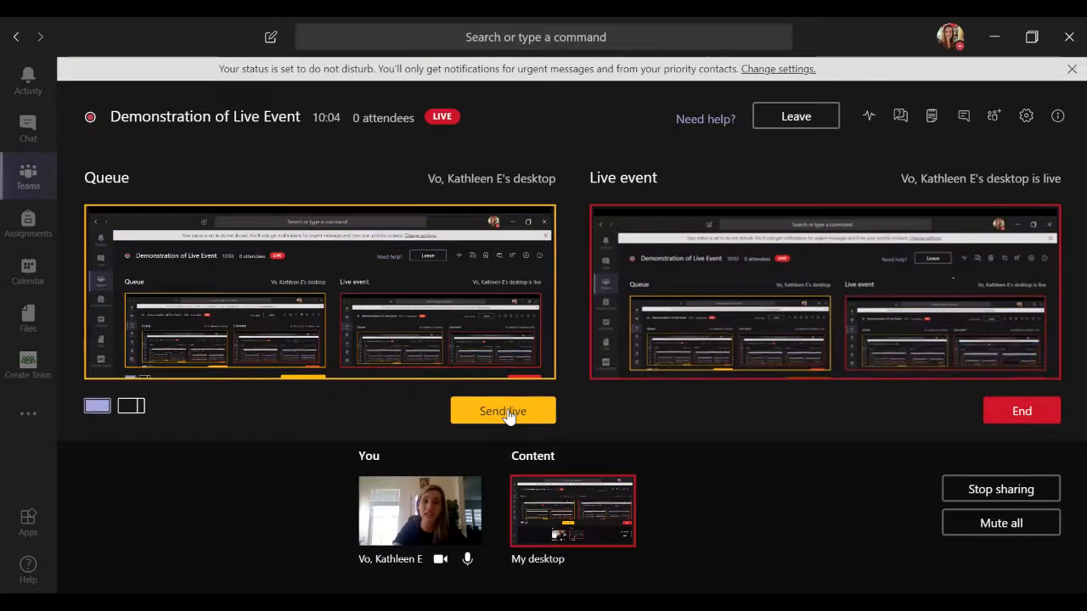
click(429, 519)
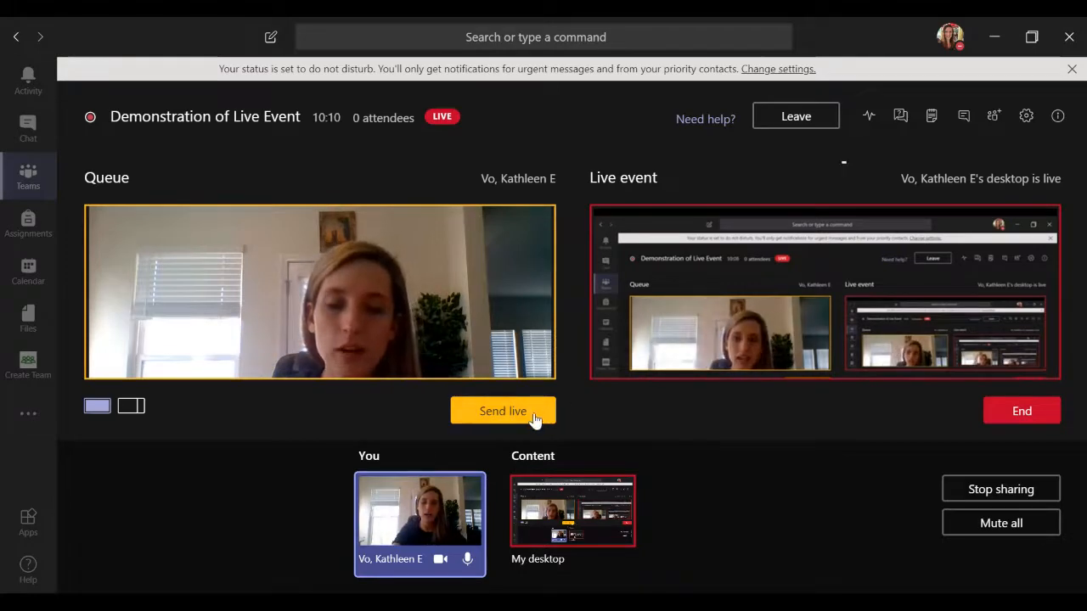
click(533, 416)
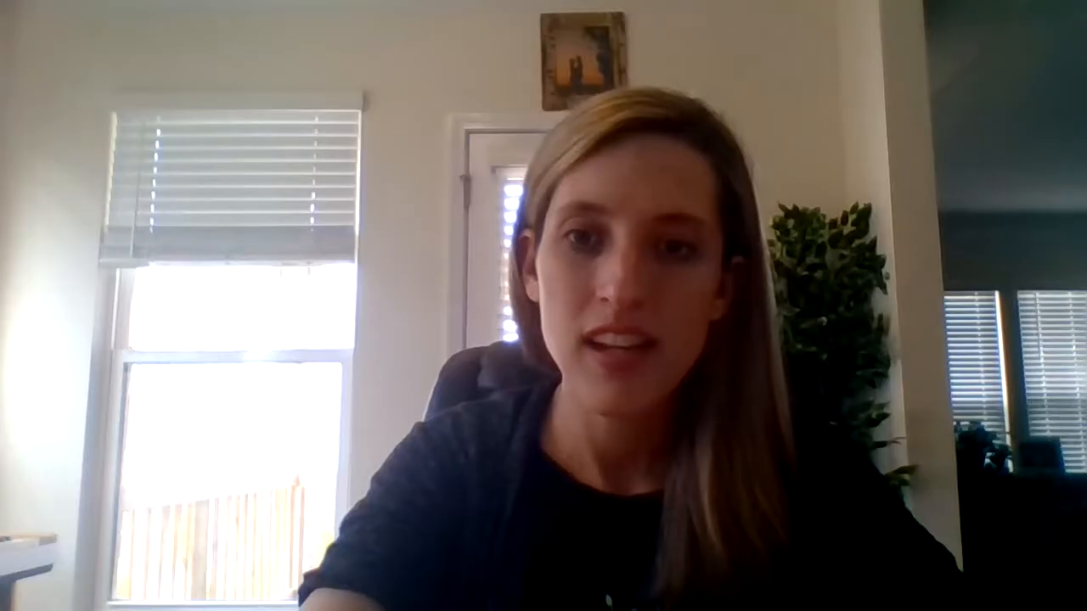